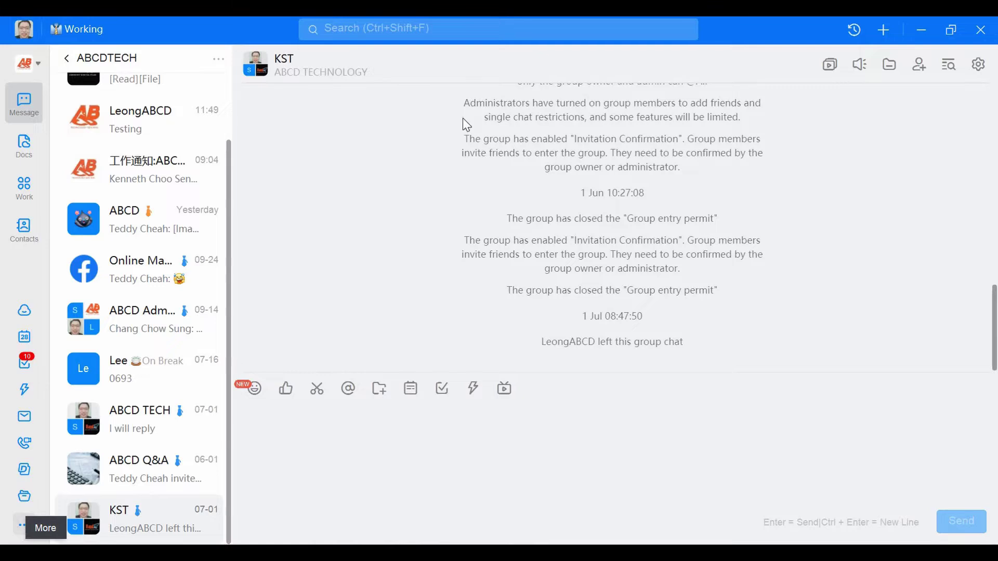
Reopen KST group settings and go to Tags, listing existing tags test, Account 1, acc1
left_click(978, 64)
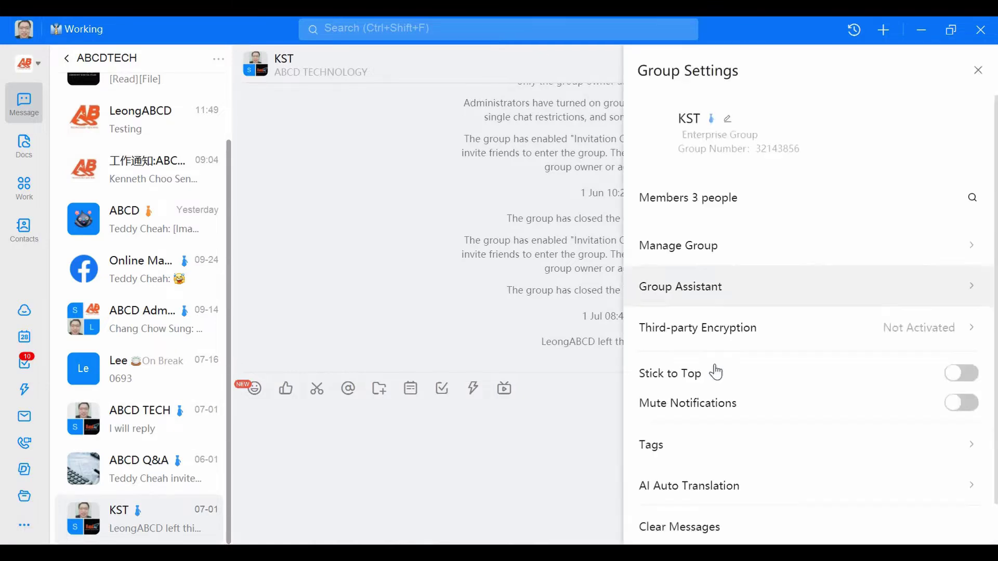
scroll(717, 386, "down", 3)
scroll(685, 408, "down", 1)
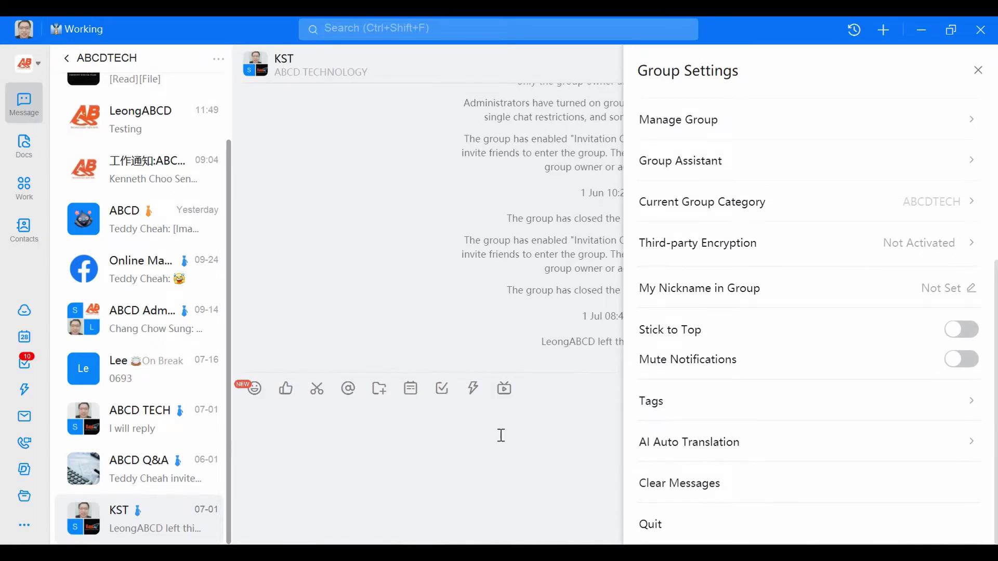
left_click(252, 453)
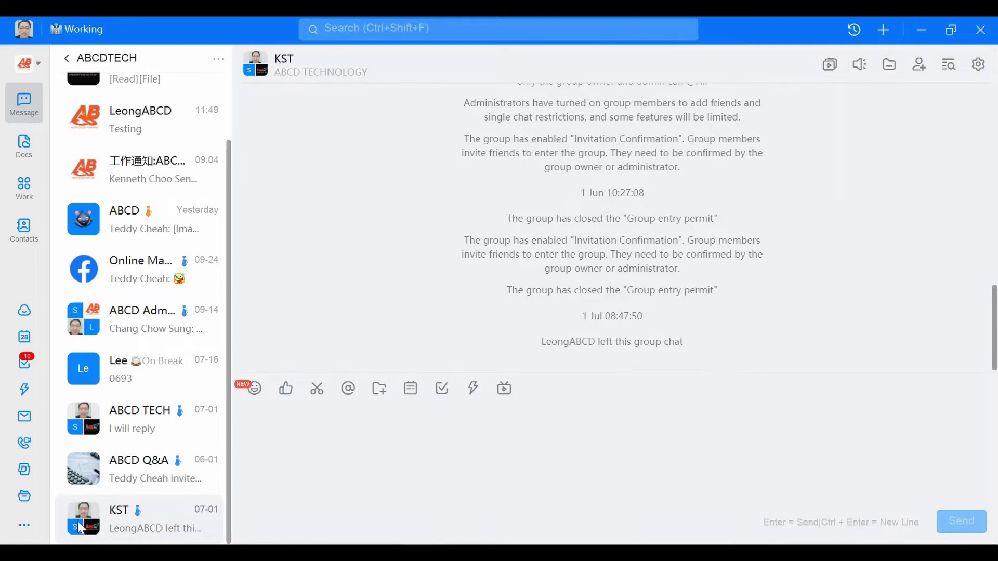
left_click(270, 510)
left_click(979, 64)
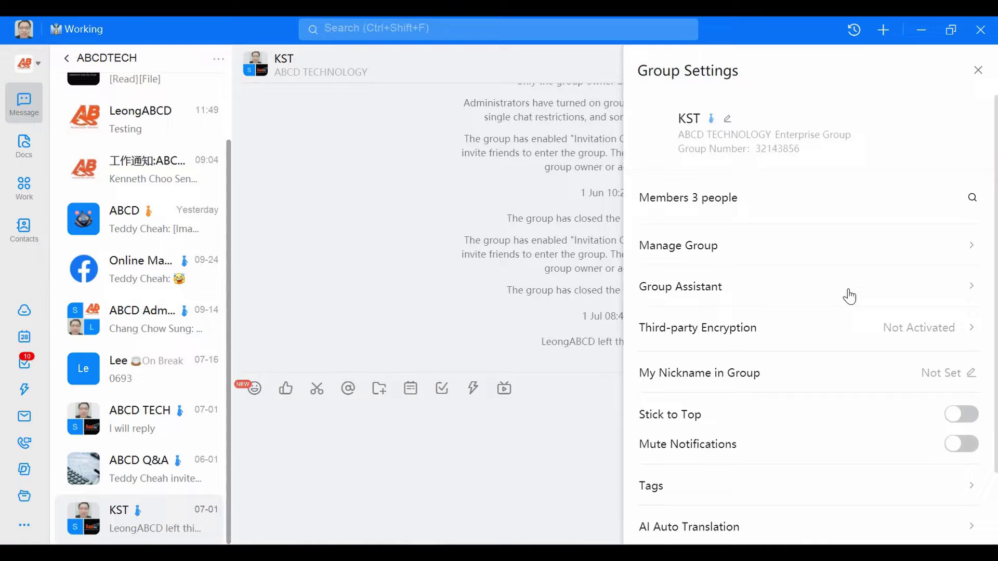
scroll(842, 318, "down", 3)
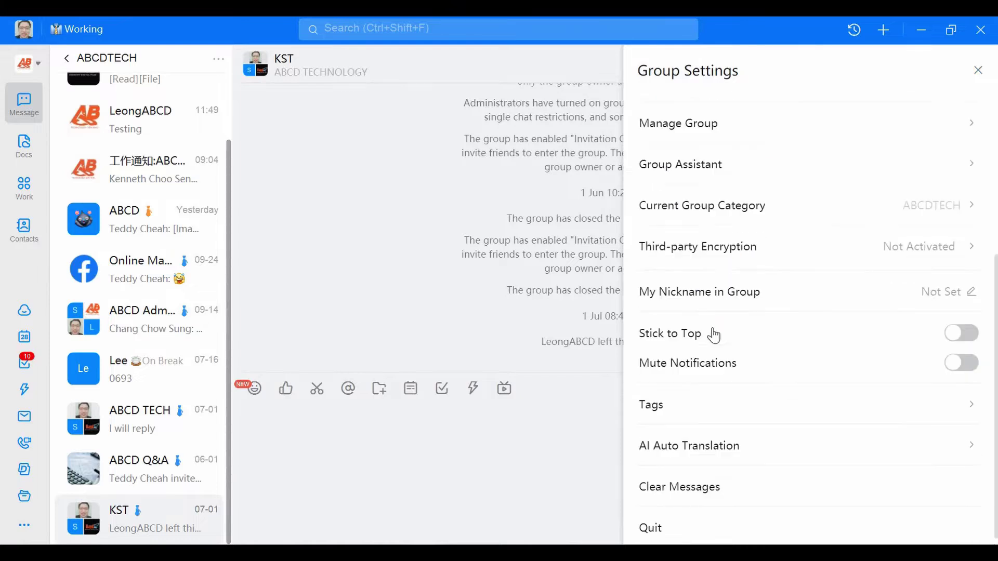
left_click(691, 407)
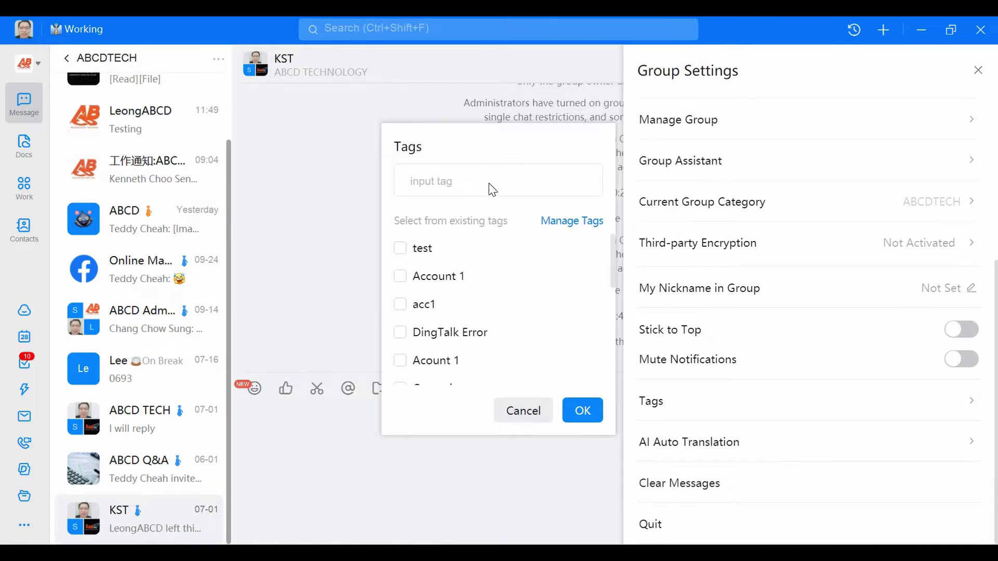
Enter the tag ABCD1 (removing a stray space), confirm it and save it to the group
left_click(489, 183)
type("ABCD")
type(" 1")
left_click(489, 182)
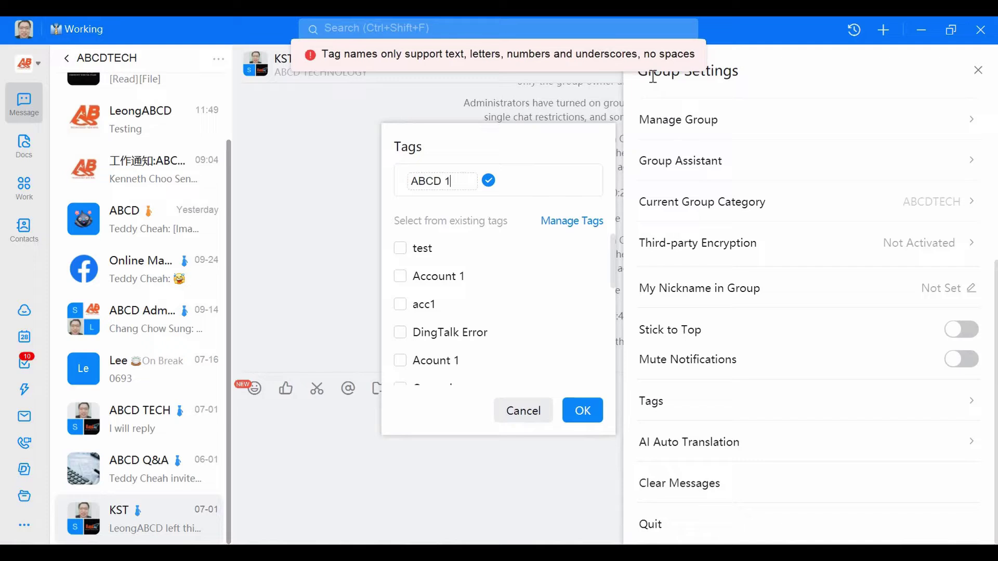
left_click(445, 182)
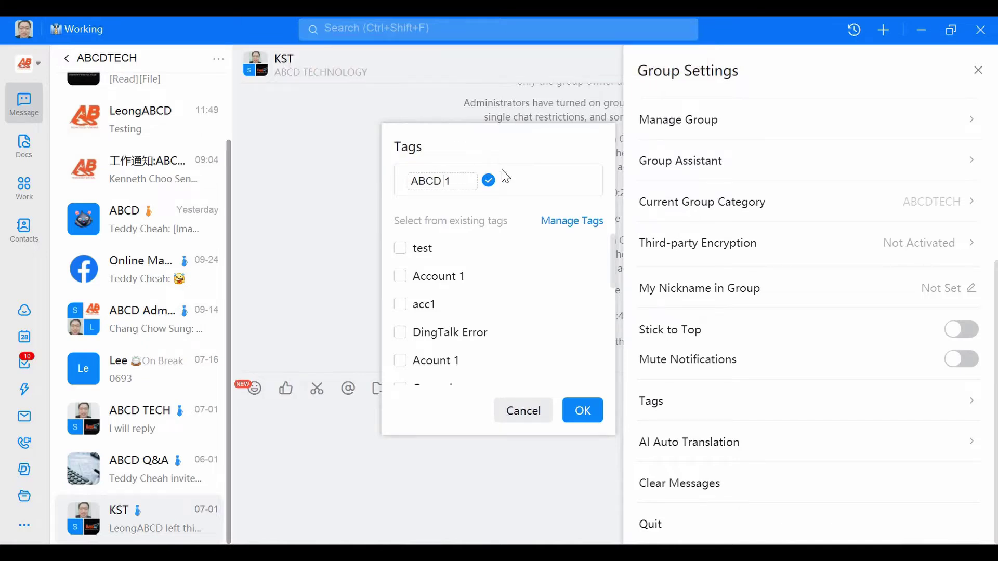
key("BackSpace")
left_click(488, 182)
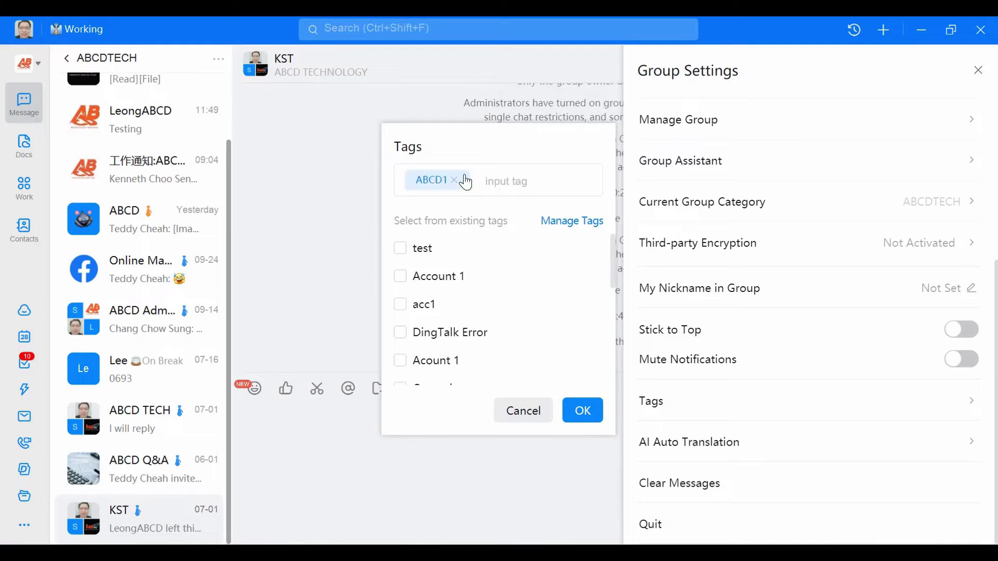
left_click(586, 415)
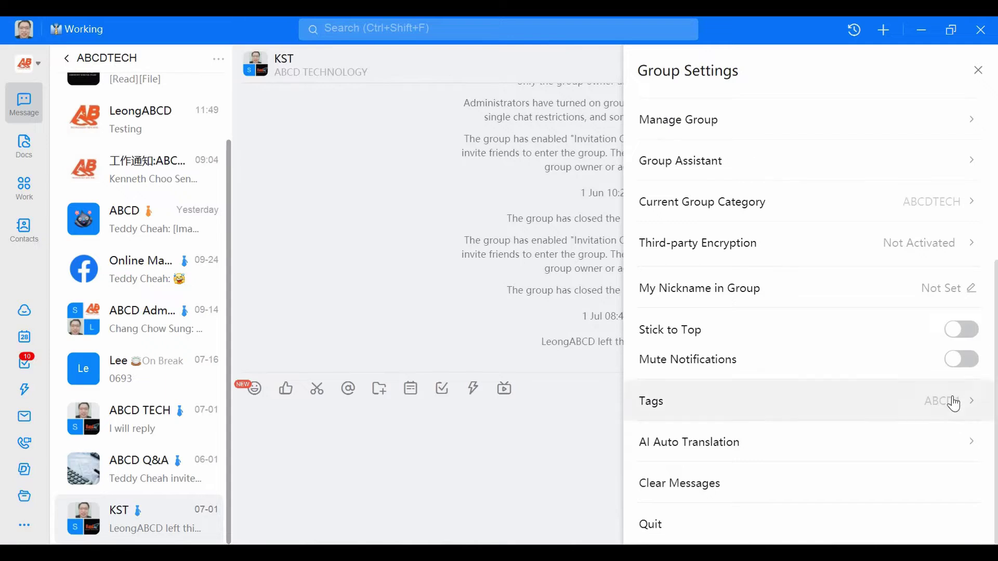
Enable AI Auto Translation for received messages: translate to English, show original text with translation
left_click(942, 446)
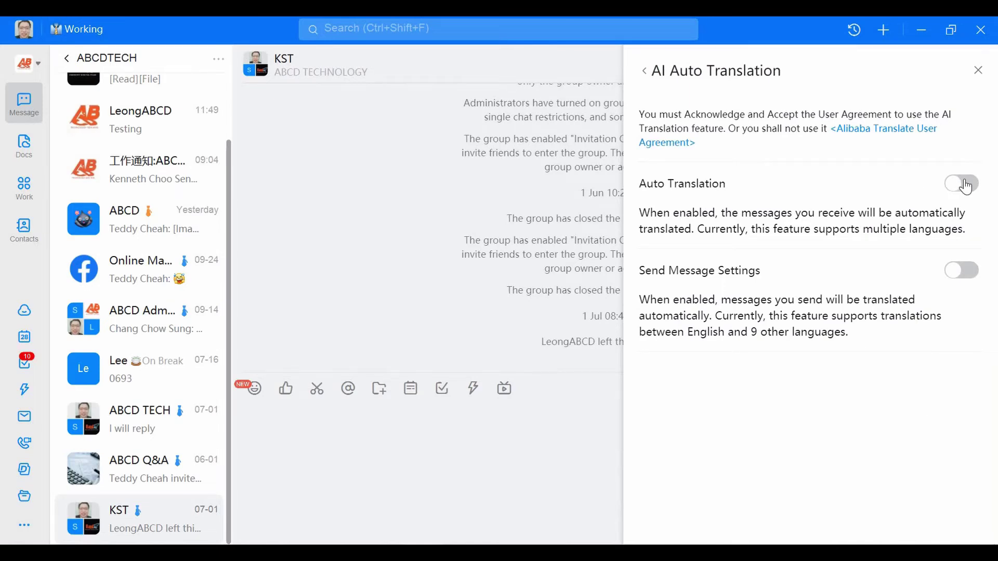
left_click(966, 186)
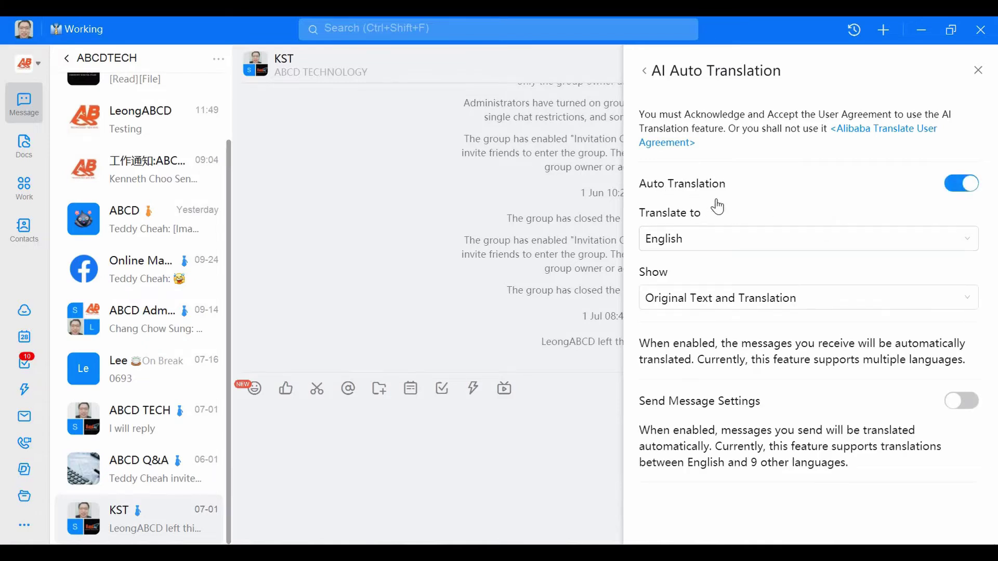
left_click(700, 250)
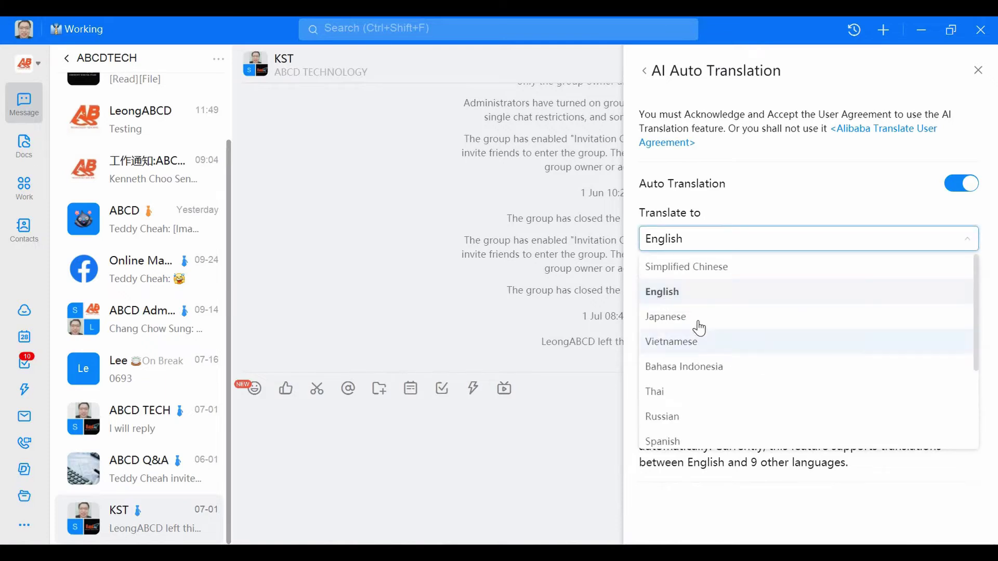
scroll(699, 328, "down", 1)
scroll(699, 328, "down", 1)
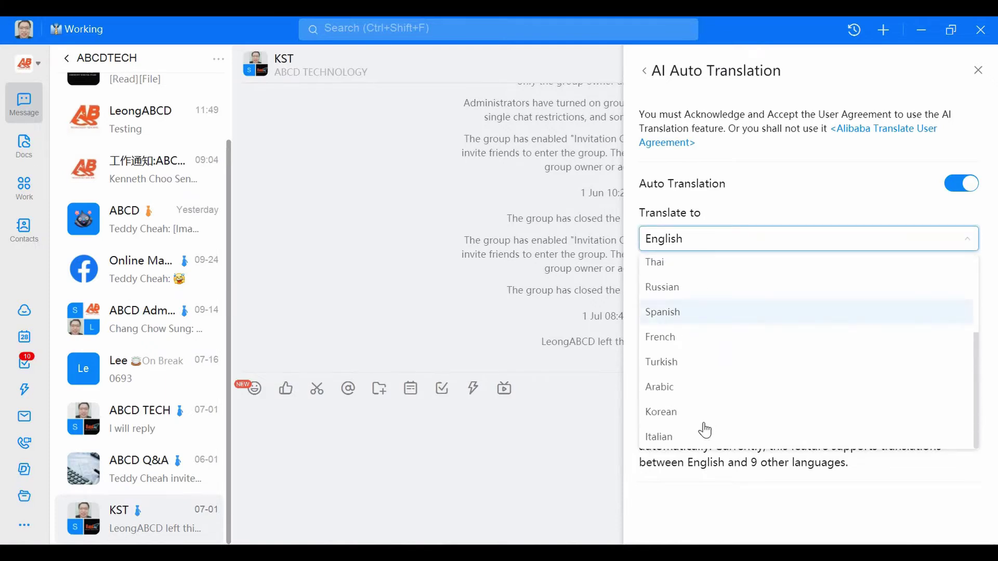
scroll(718, 366, "up", 1)
scroll(726, 280, "up", 1)
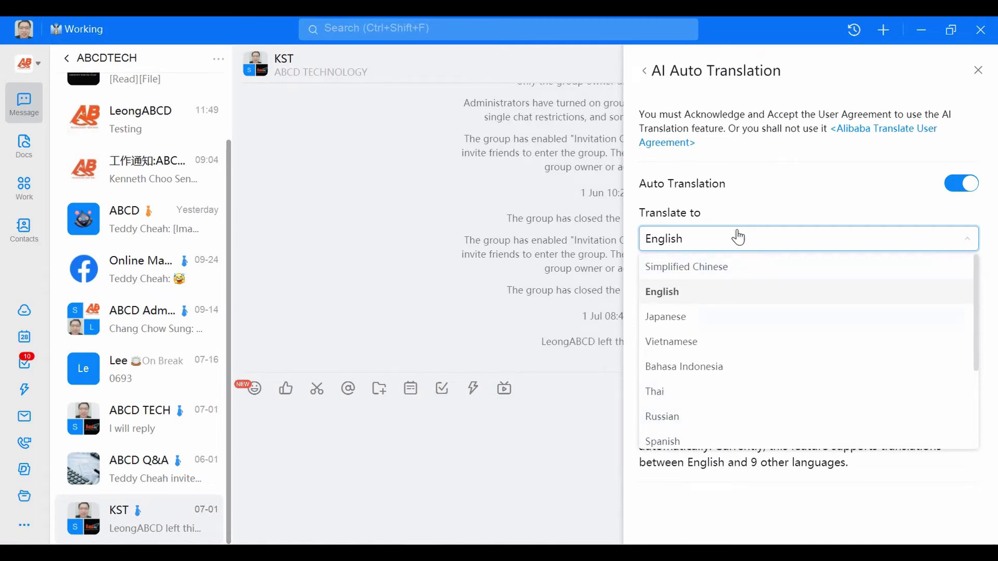
left_click(702, 294)
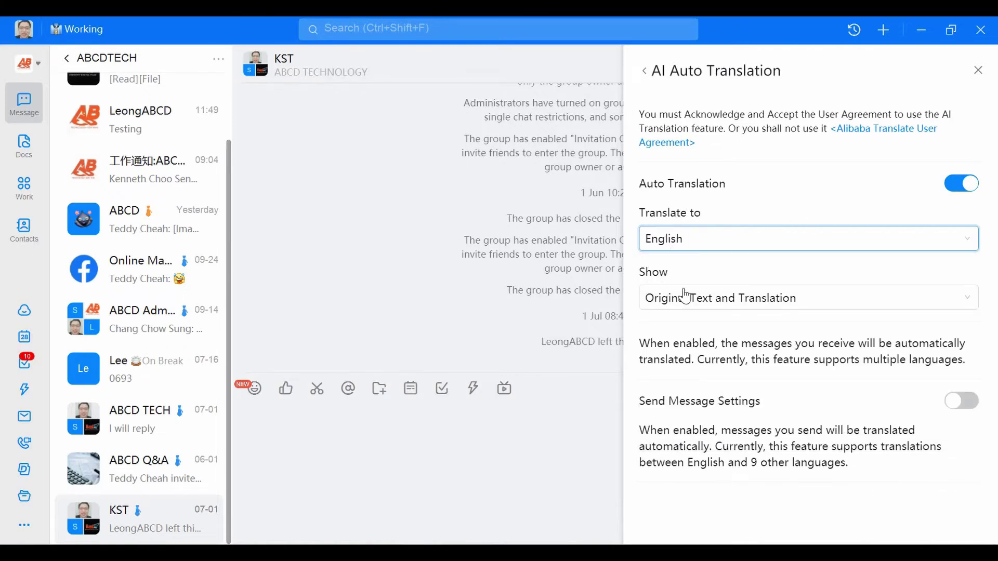
left_click(708, 301)
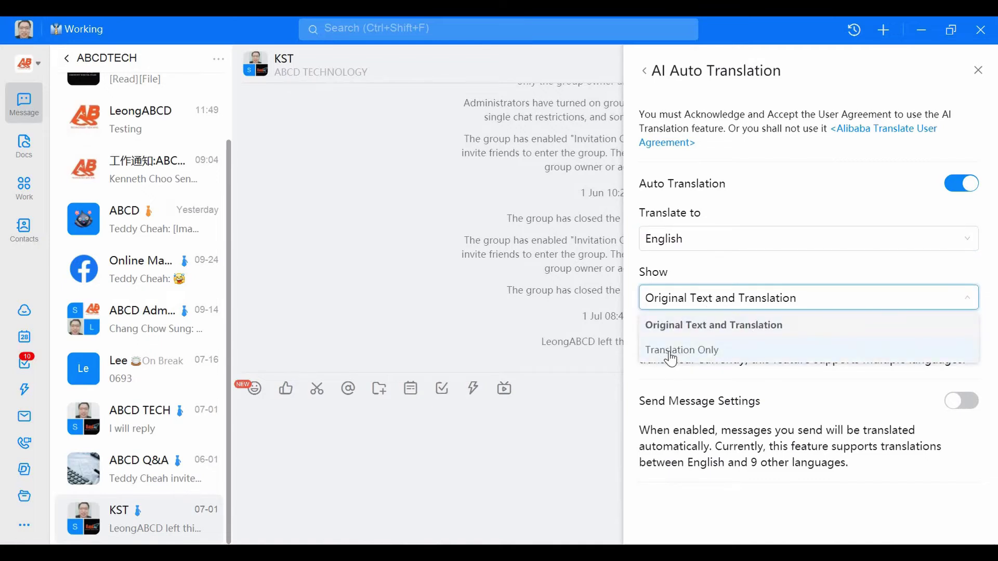
left_click(705, 327)
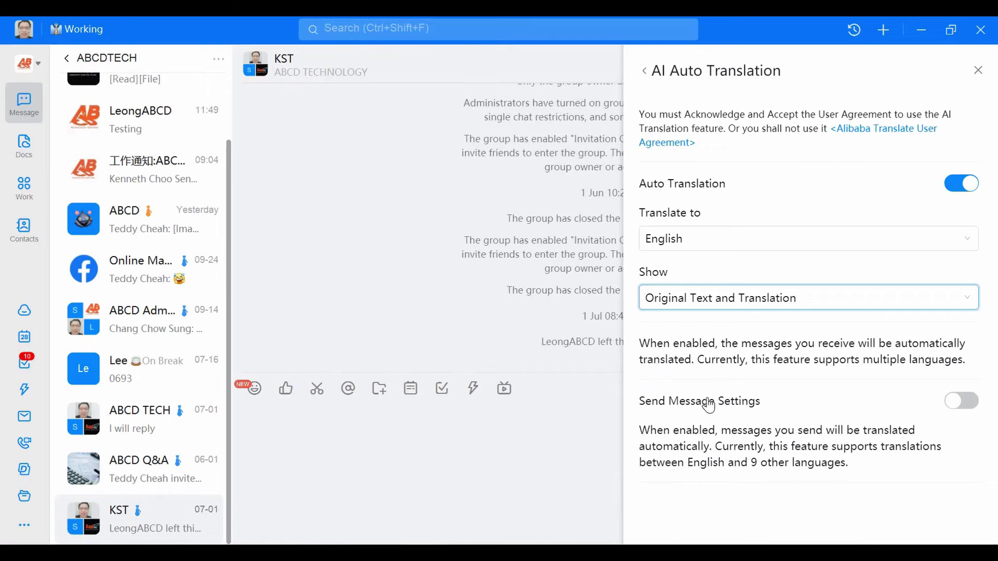
Enable sent-message translation to Simplified Chinese, keeping original text plus translation display
left_click(973, 402)
left_click(973, 401)
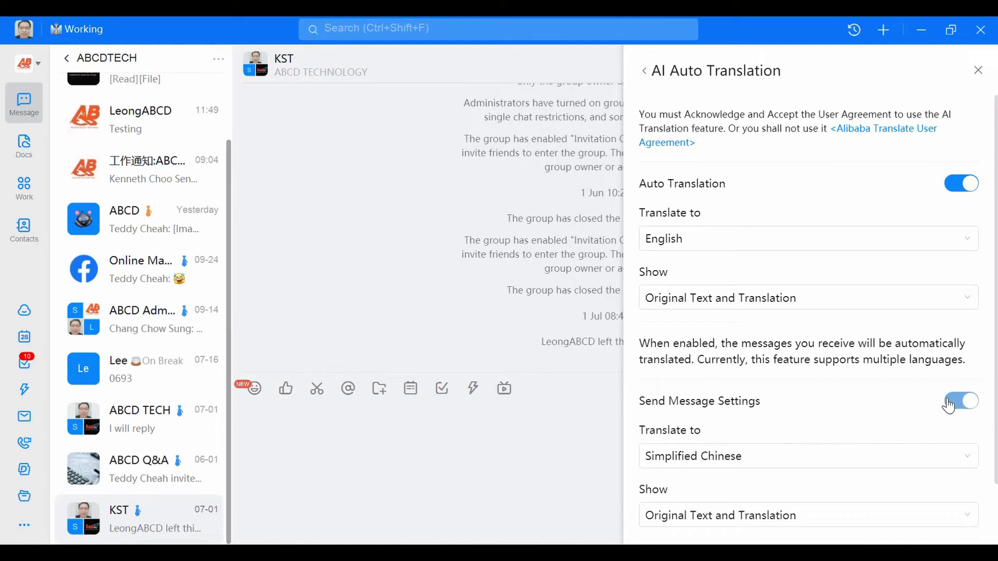
scroll(921, 421, "down", 2)
left_click(850, 493)
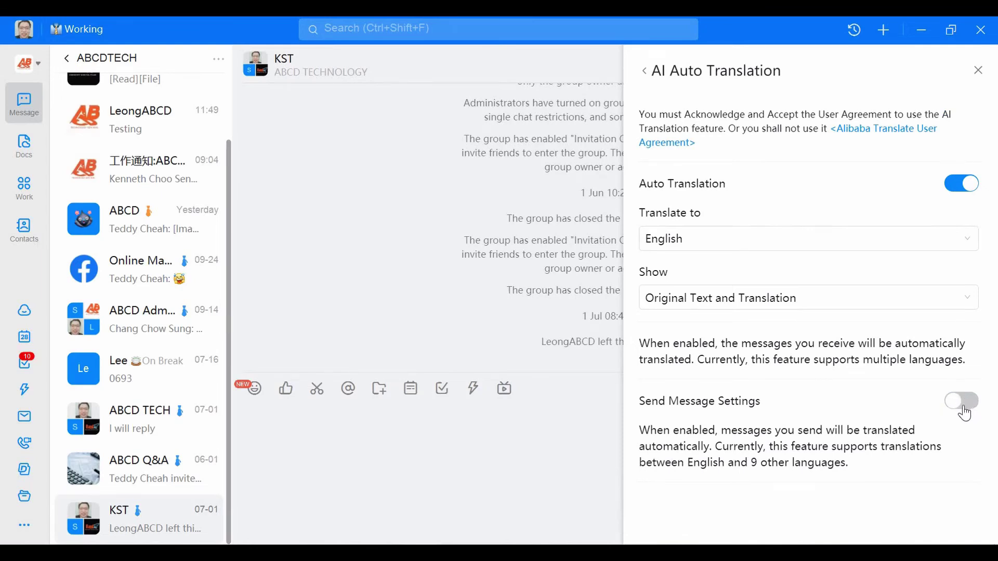
left_click(963, 401)
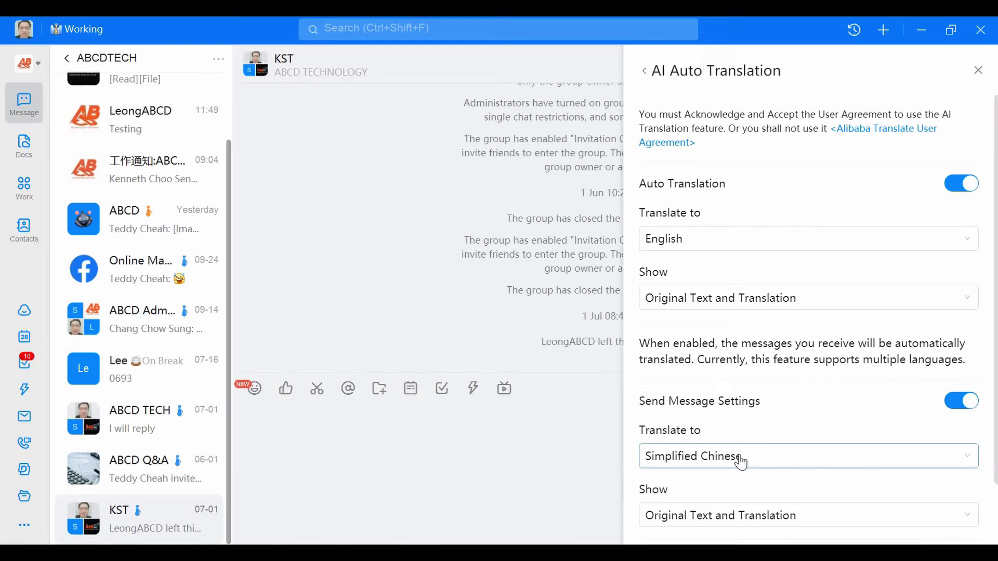
left_click(735, 458)
scroll(666, 310, "down", 3)
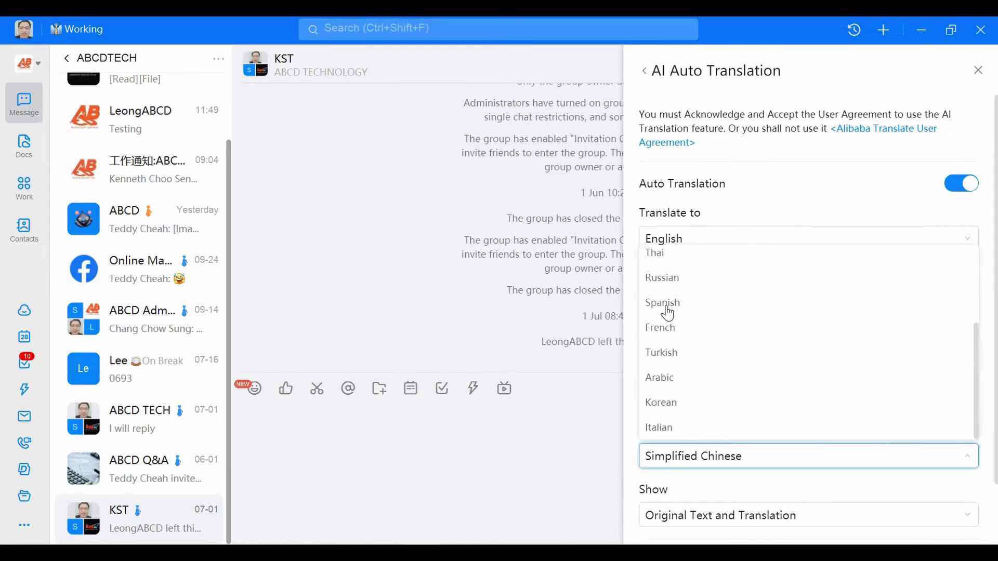
scroll(667, 311, "up", 3)
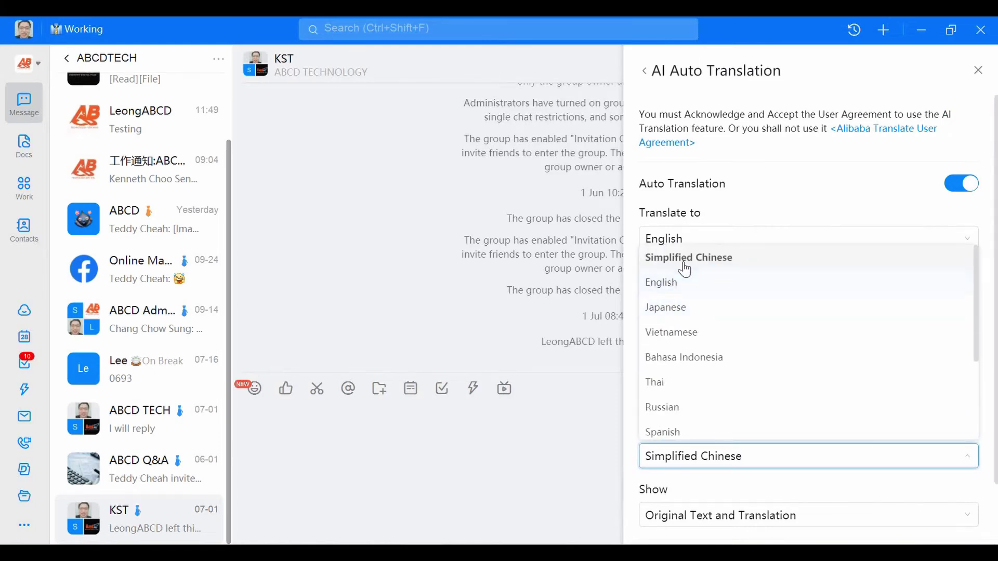
left_click(684, 265)
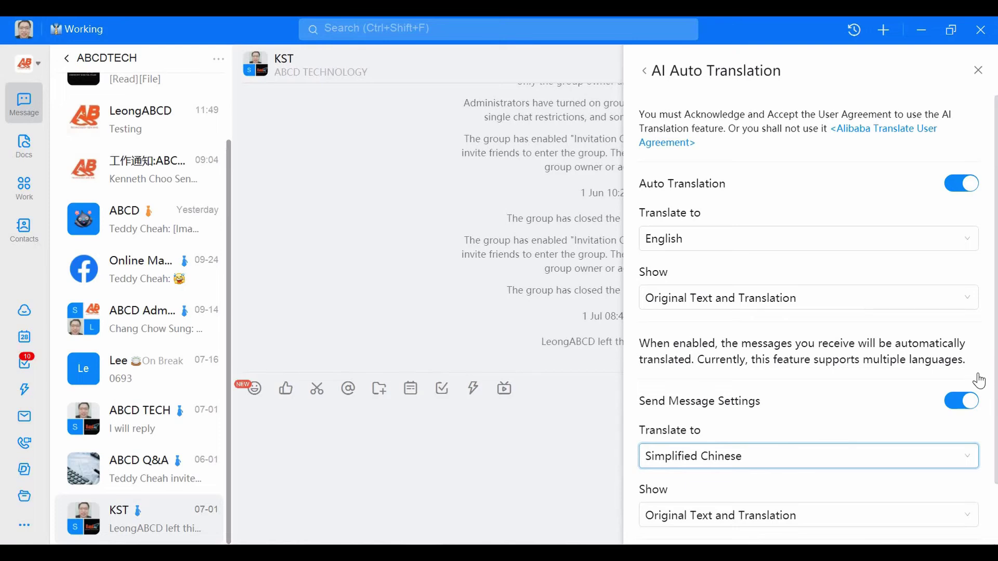
scroll(858, 437, "down", 2)
left_click(765, 447)
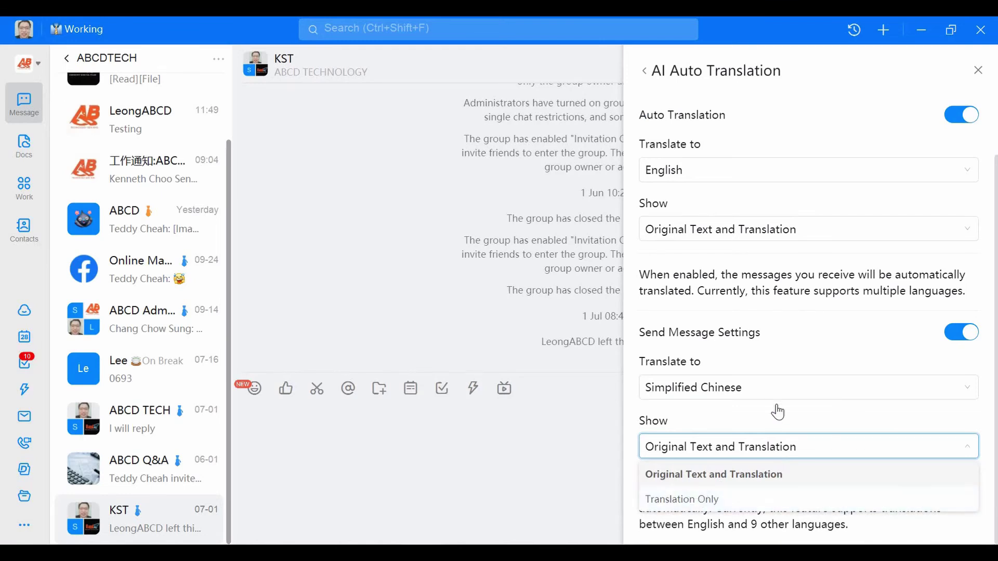
left_click(981, 413)
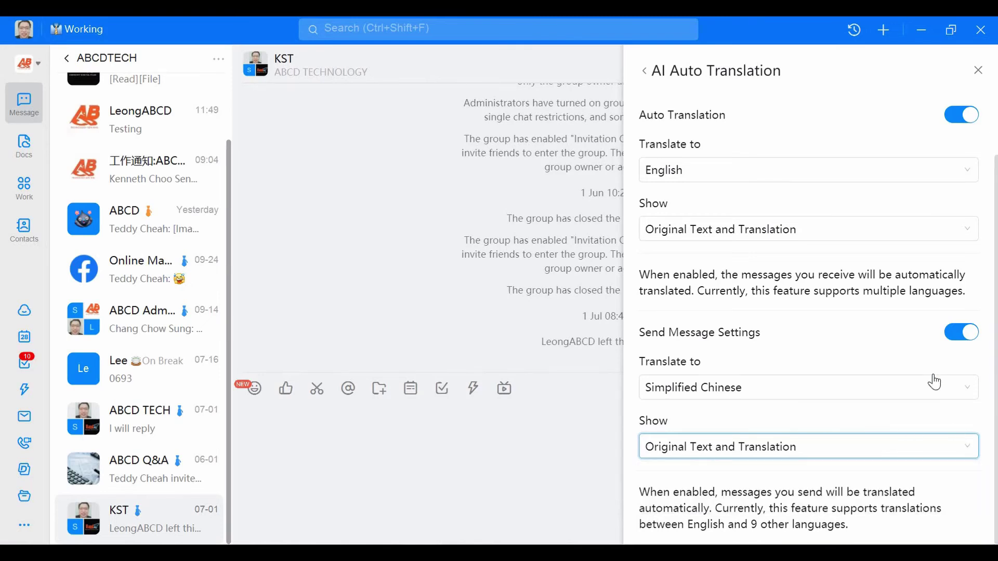
Leave the translation settings and close group settings to return to the KST chat
left_click(644, 72)
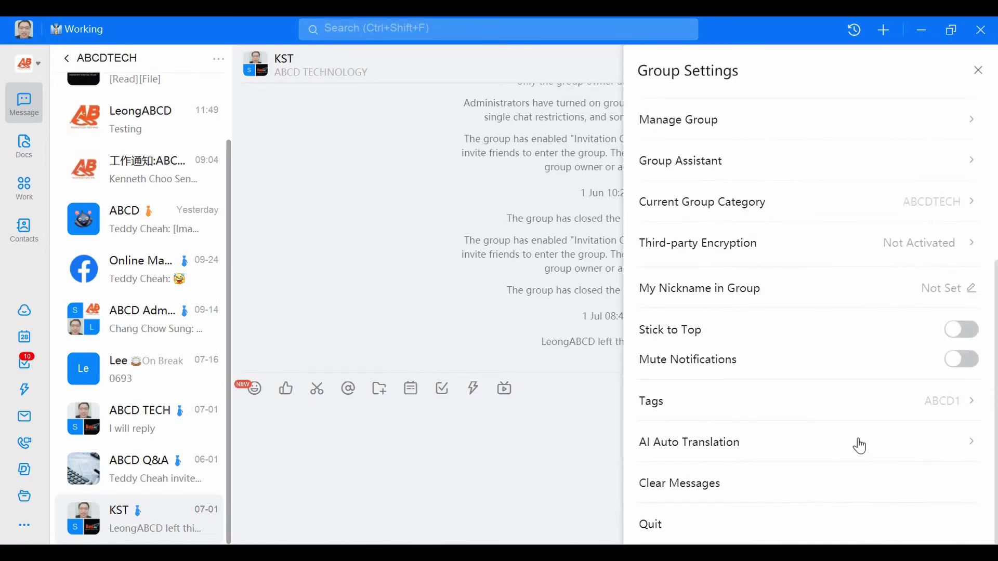
left_click(859, 446)
left_click(646, 72)
left_click(979, 71)
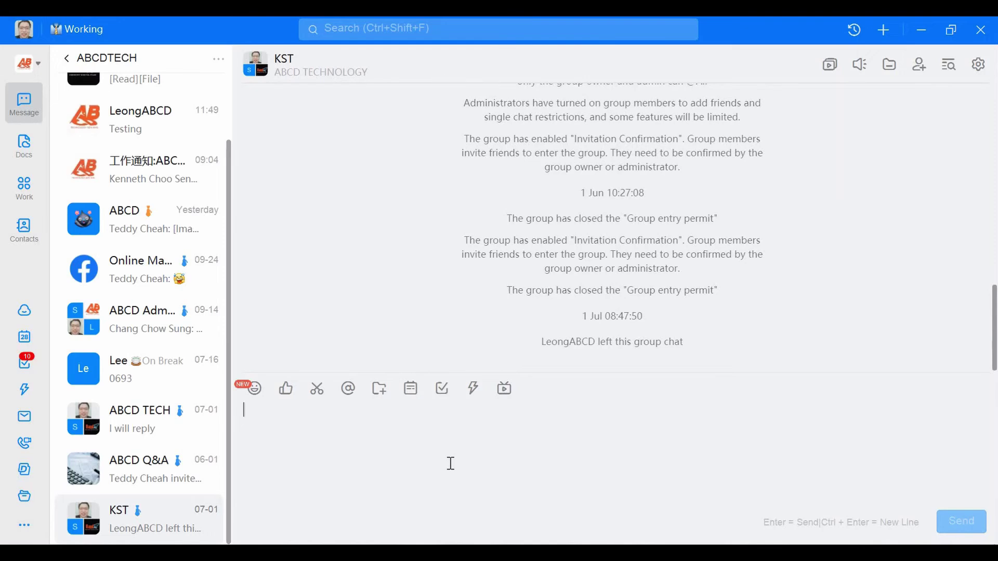
type("tes")
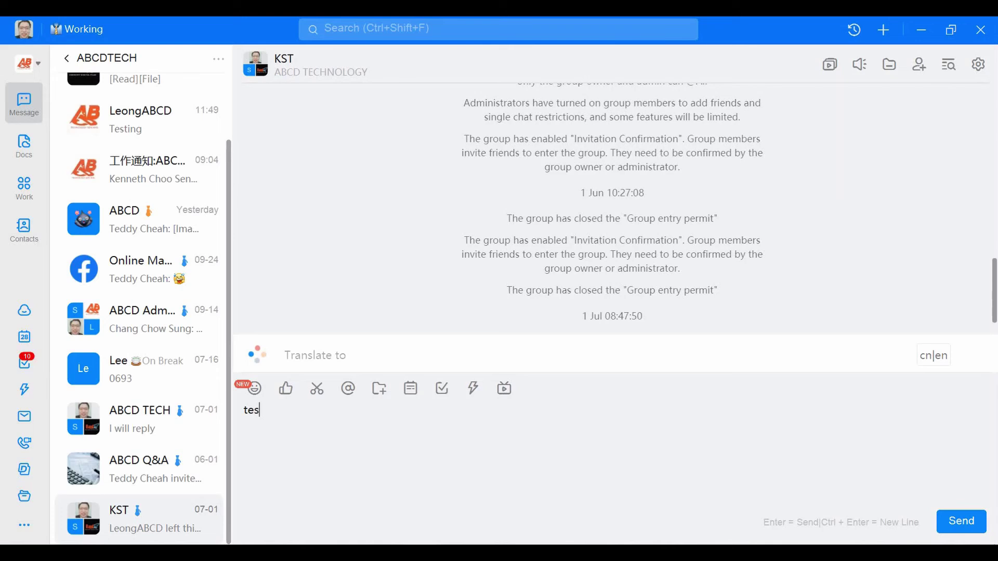
type("ting")
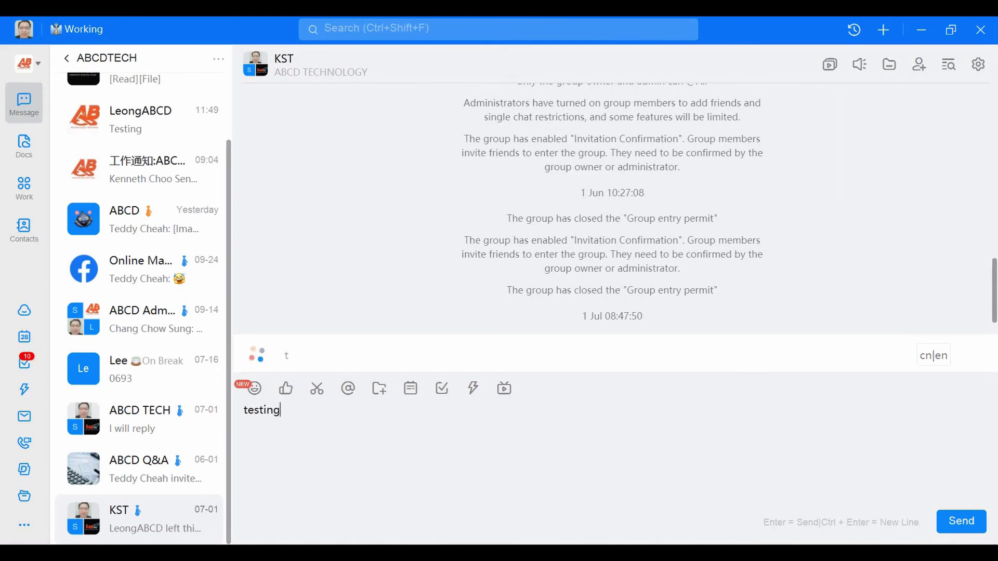
type(" 1234")
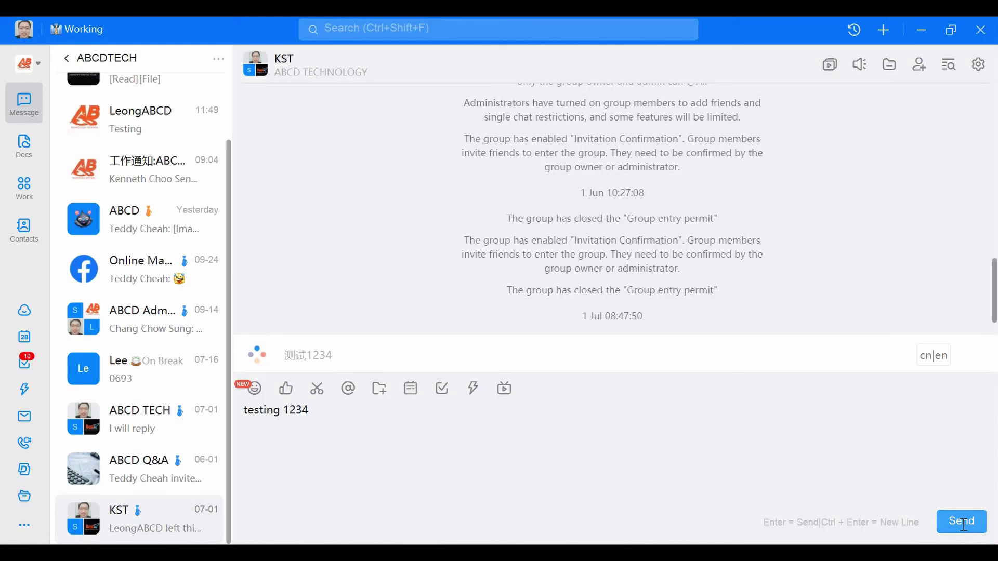
Send 'testing 1234' so it posts with 测试1234, then briefly review group settings
left_click(963, 525)
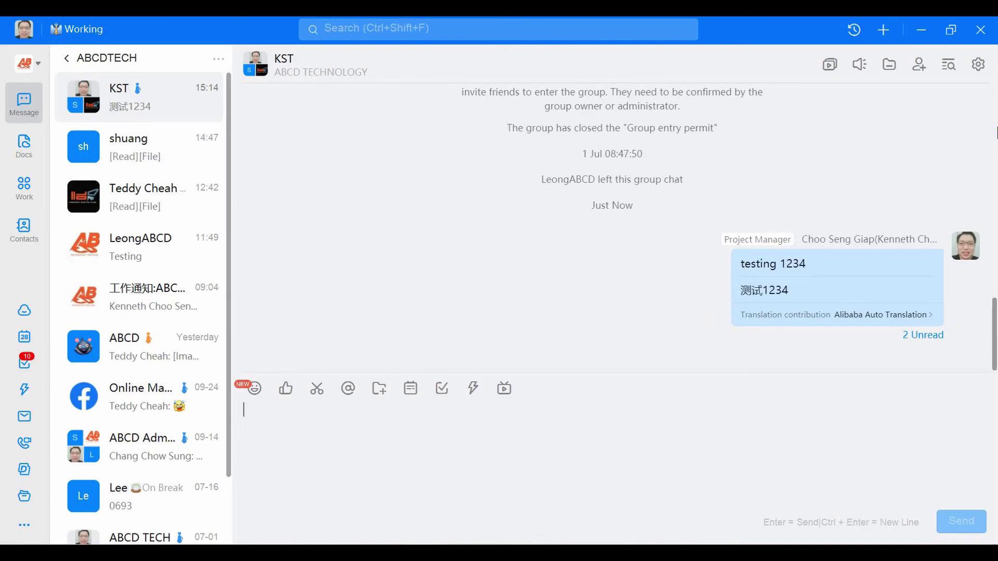
left_click(978, 65)
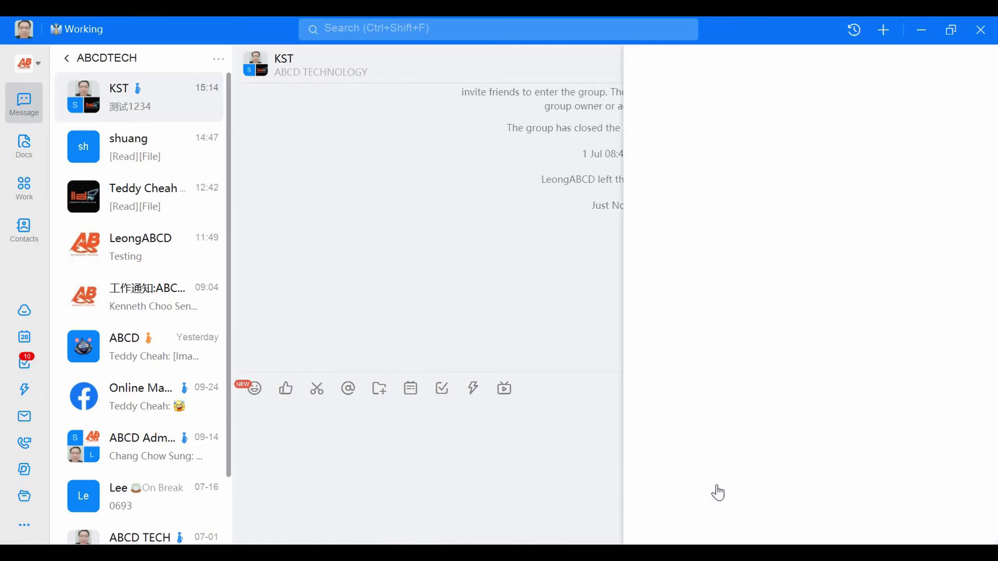
scroll(745, 499, "down", 3)
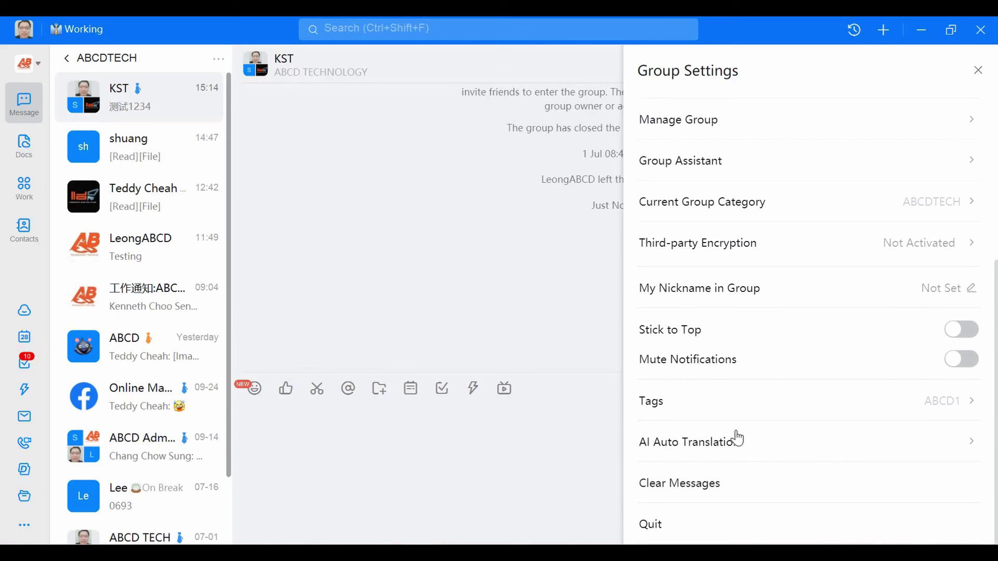
left_click(583, 316)
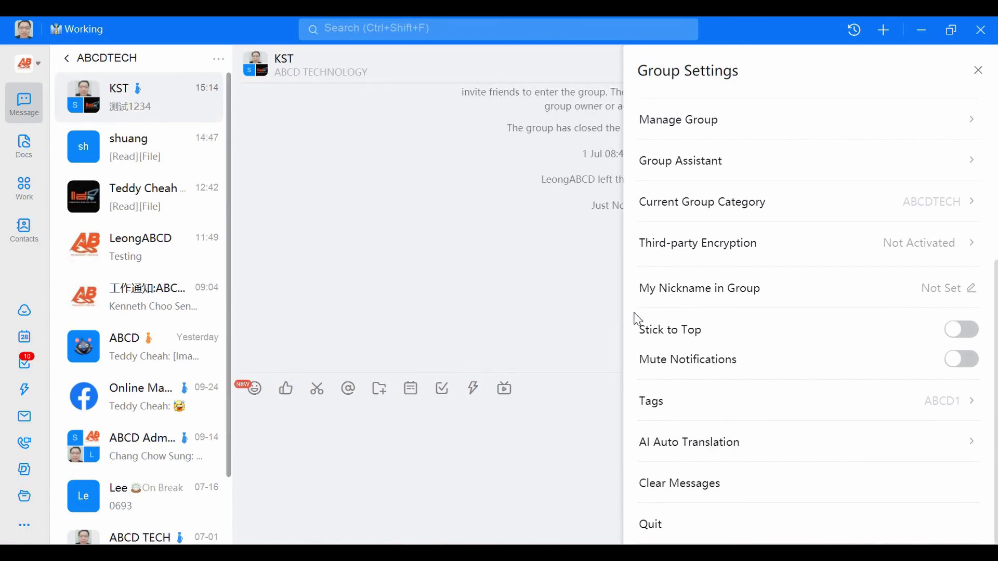